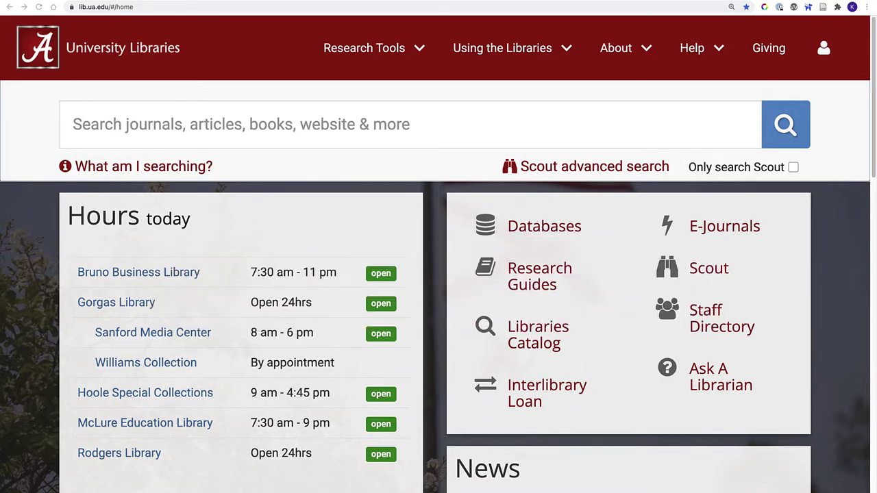
Step: Run a library-wide keyword search for 'black art history'
click(694, 140)
text(black)
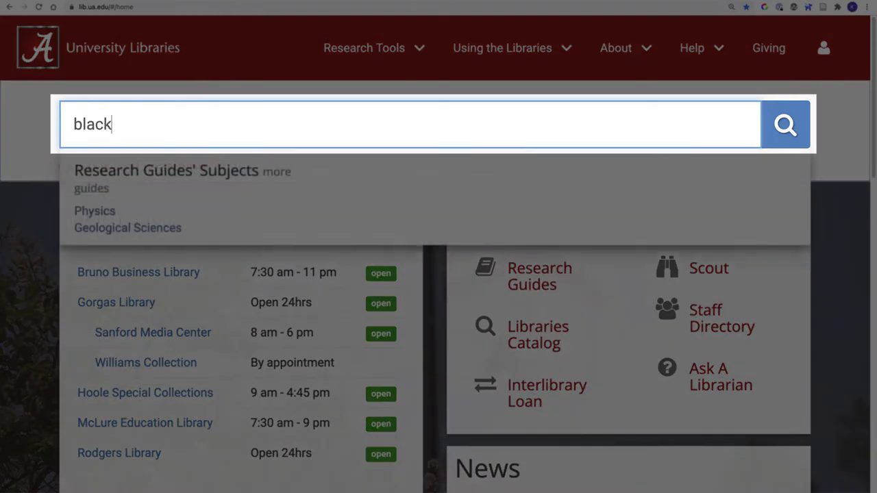
text( art history)
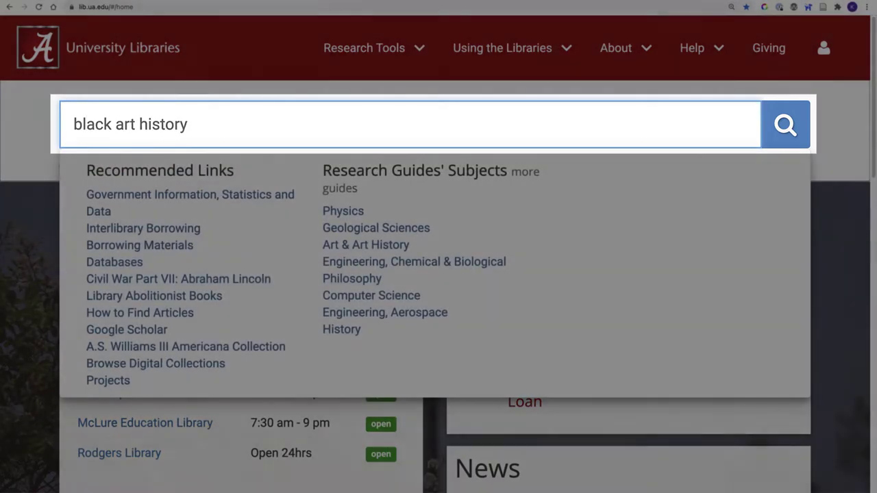
click(795, 127)
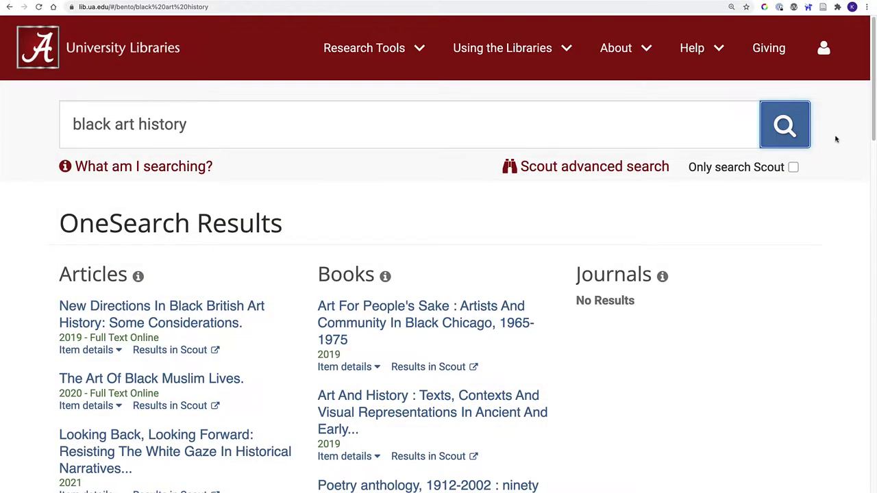
Step: Scroll the search results, then go to Scout through the Research Tools menu
scroll(835, 139, down, 2)
scroll(841, 139, down, 3)
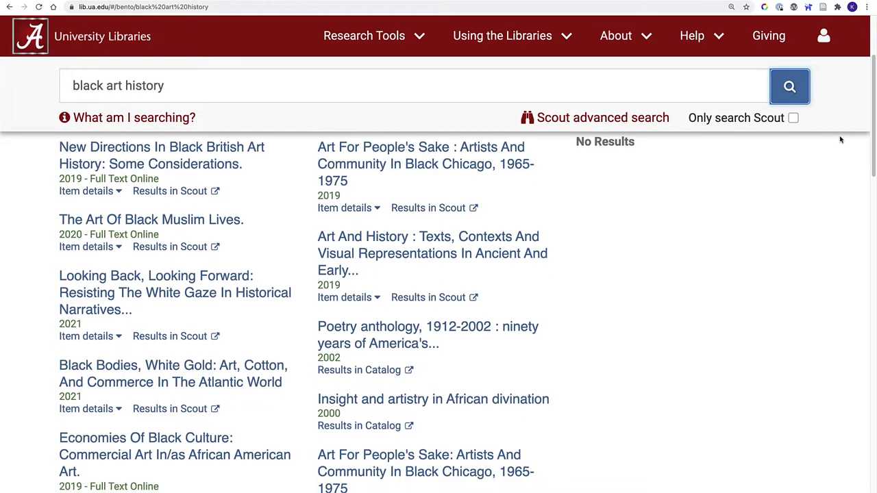
scroll(840, 139, down, 3)
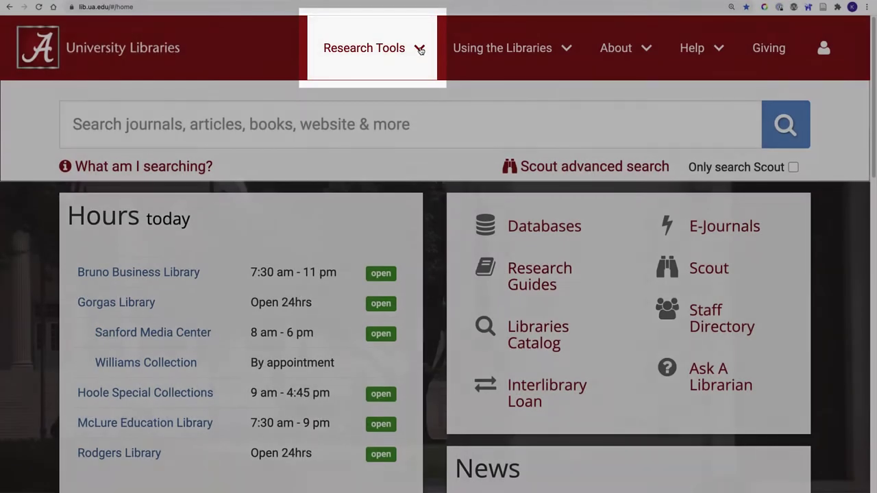
click(420, 48)
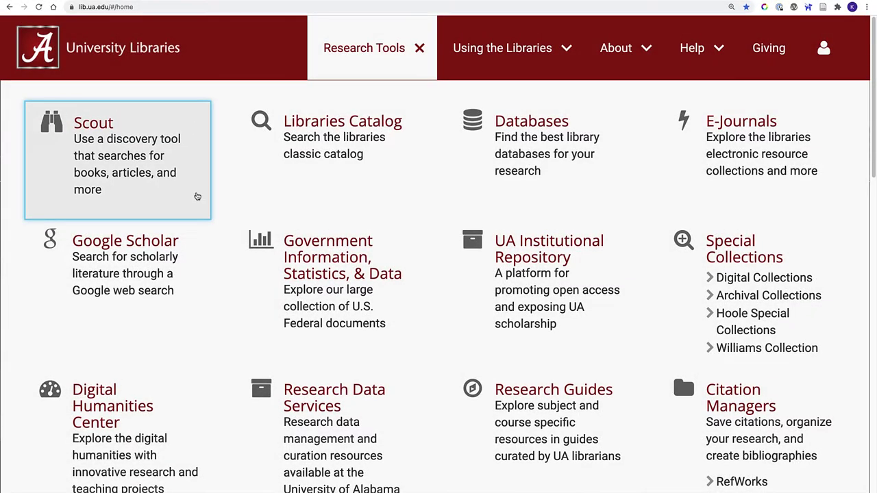
click(197, 197)
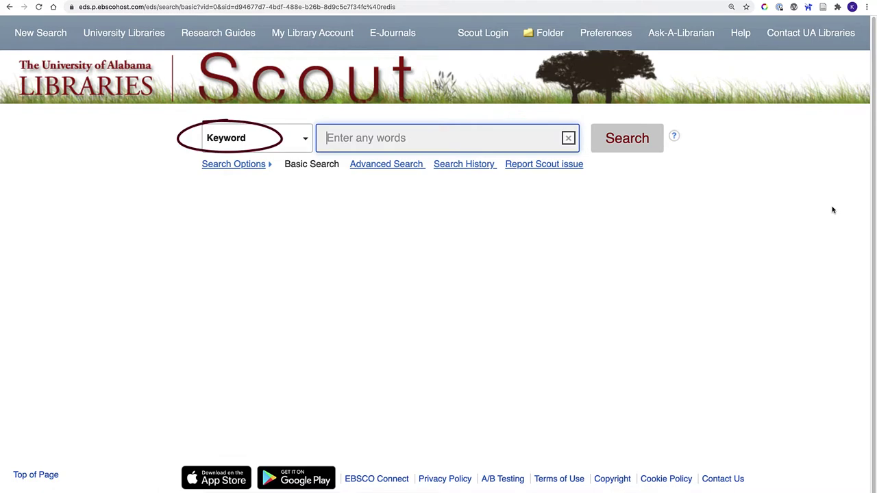
Step: Run a Scout advanced search for 'black art history' AND 'feminism'
click(391, 166)
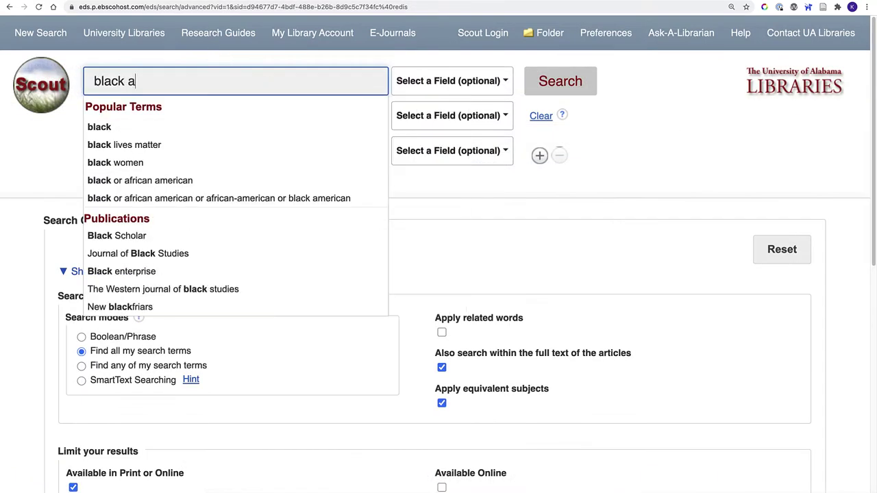
text(rt history)
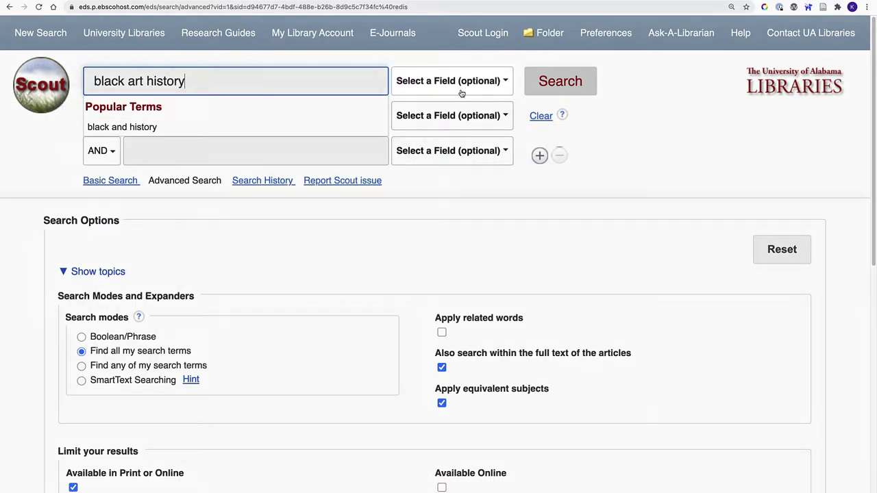
click(504, 88)
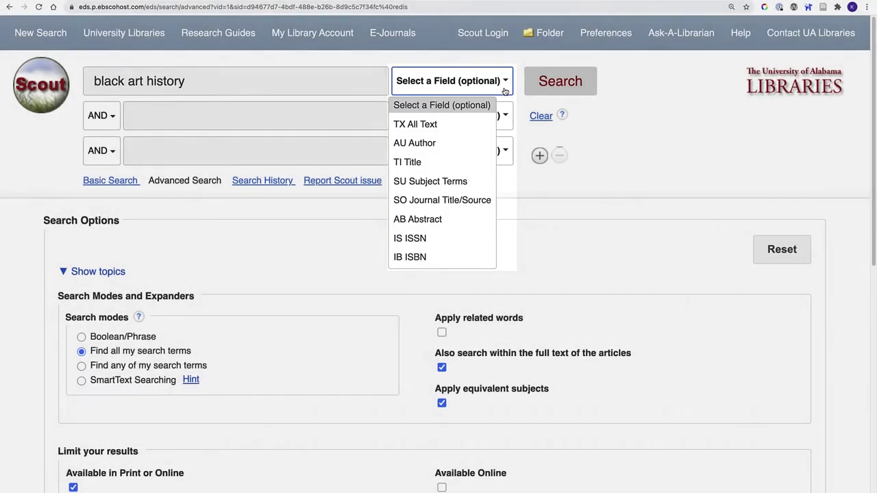
click(505, 89)
click(114, 120)
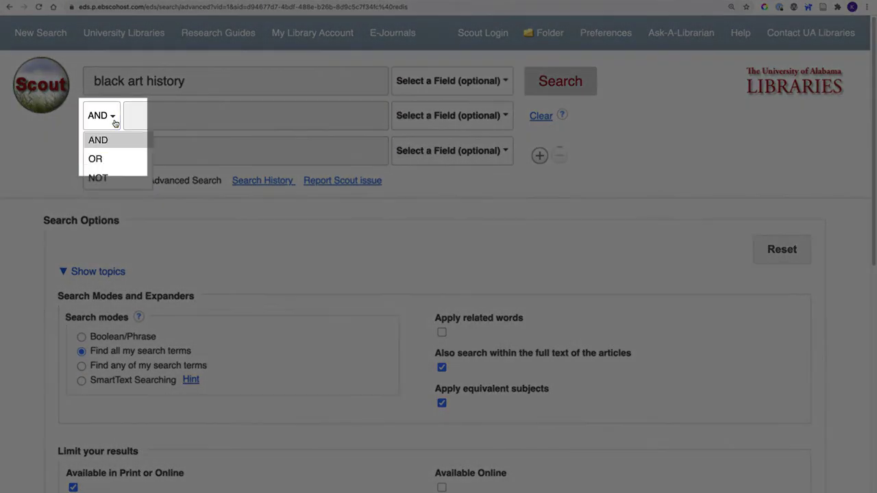
click(141, 116)
text(feminism)
click(642, 129)
click(589, 87)
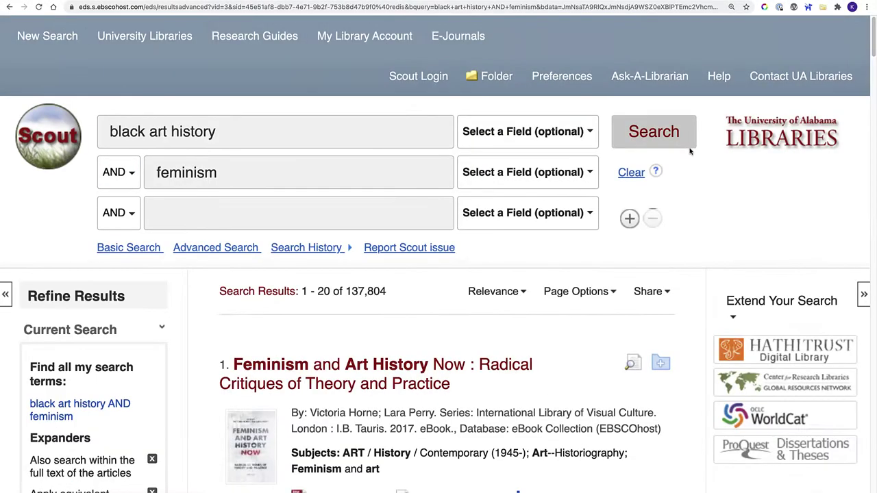
Step: Limit results to Scholarly (Peer Reviewed) Journals published from 2018 onward
scroll(696, 177, down, 6)
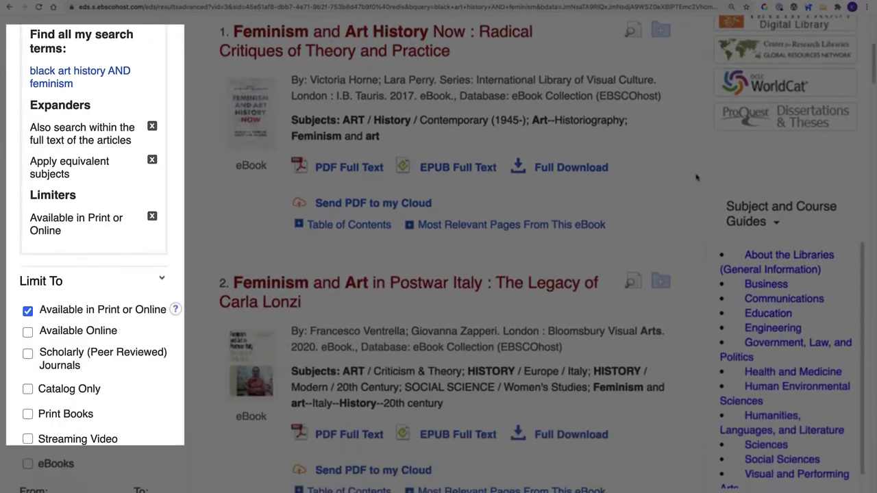
scroll(696, 177, down, 2)
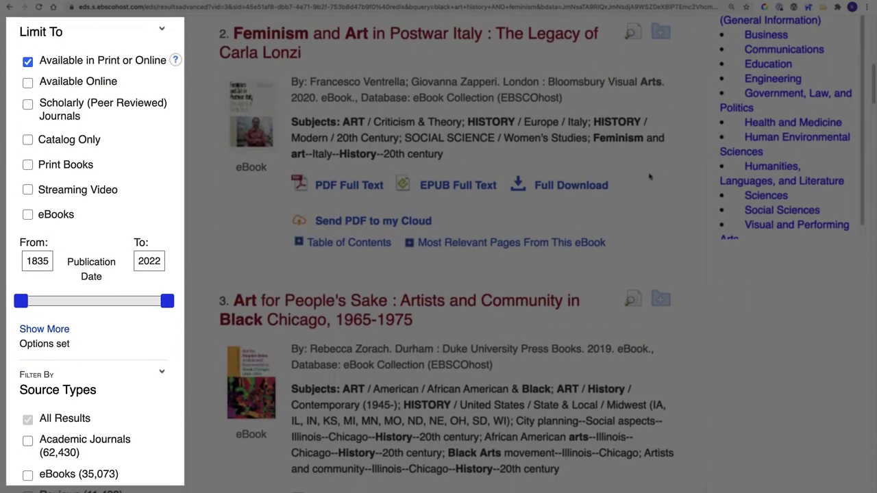
click(27, 105)
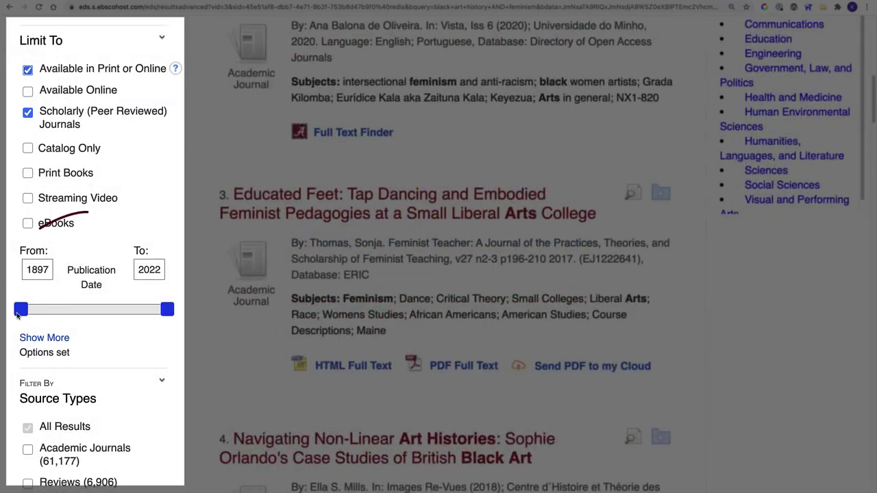
mouse_move(26, 310)
mouse_down()
mouse_move(87, 310)
mouse_move(13, 317)
mouse_up()
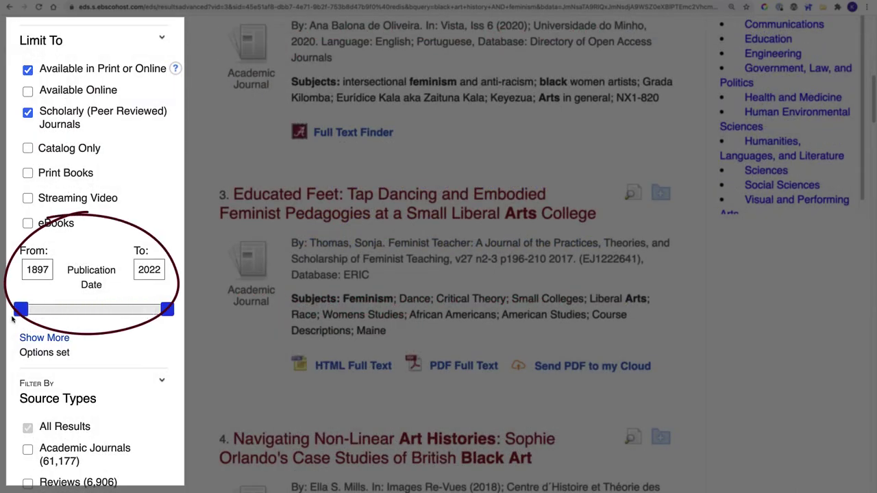
double_click(36, 270)
text(2018)
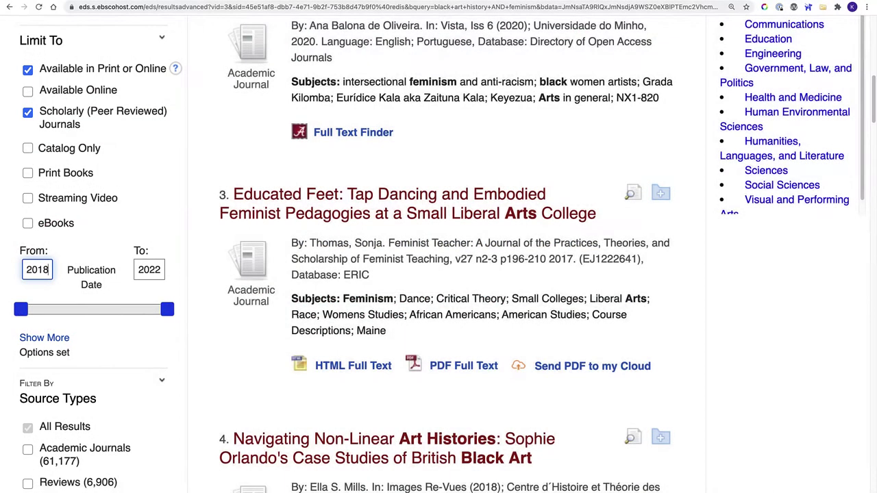
key(Return)
Step: Follow Full Text Finder for the Chicago's Renaissance woman article to the ILLiad loan request
scroll(693, 255, down, 5)
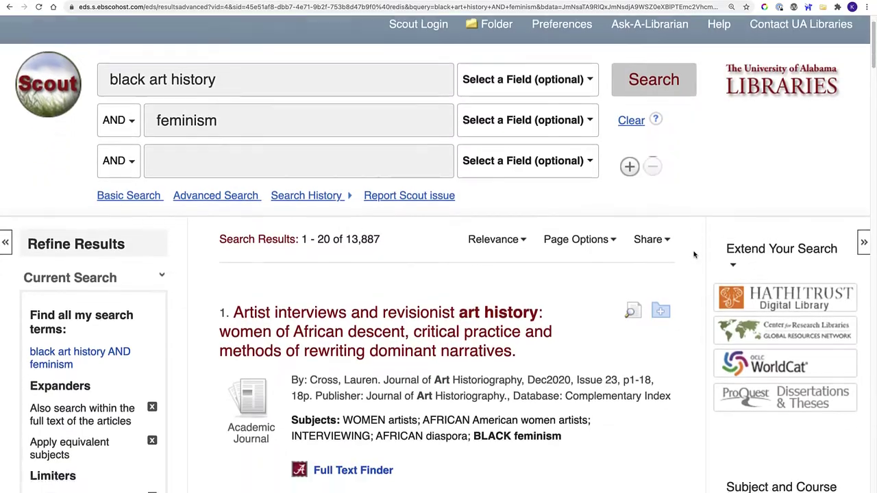
scroll(693, 254, down, 5)
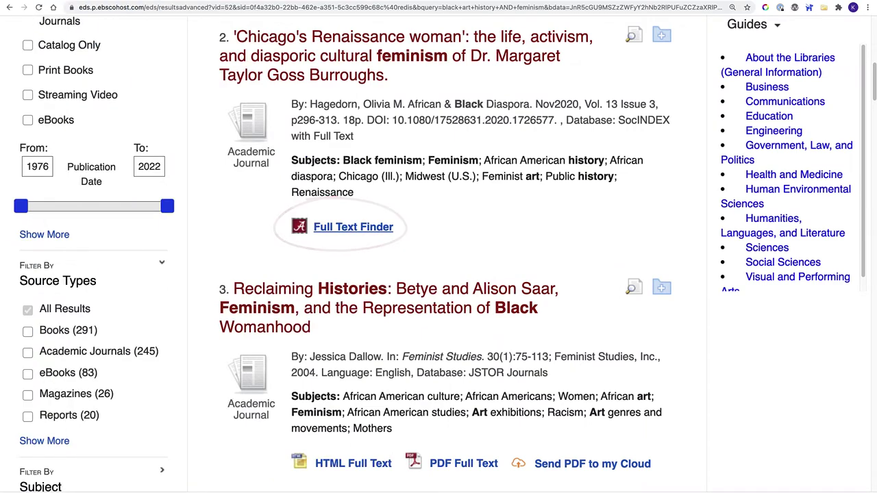
click(382, 230)
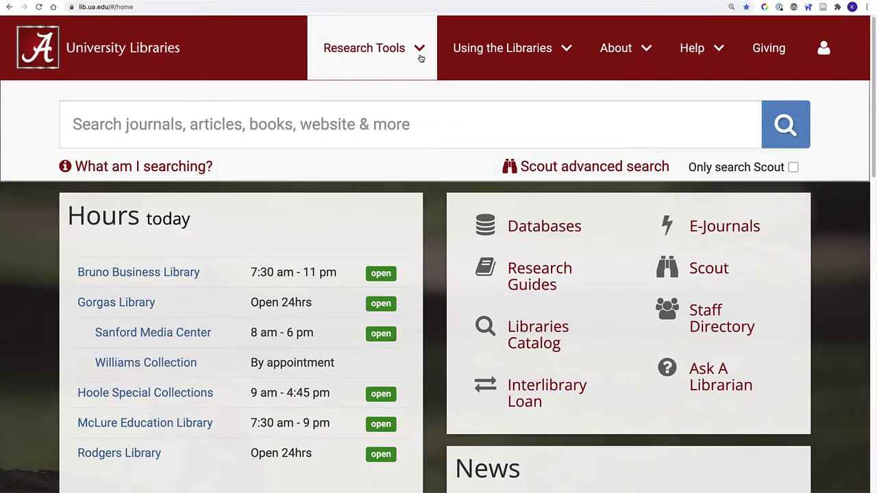
Step: Show the Research Tools menu on the Libraries homepage
click(419, 54)
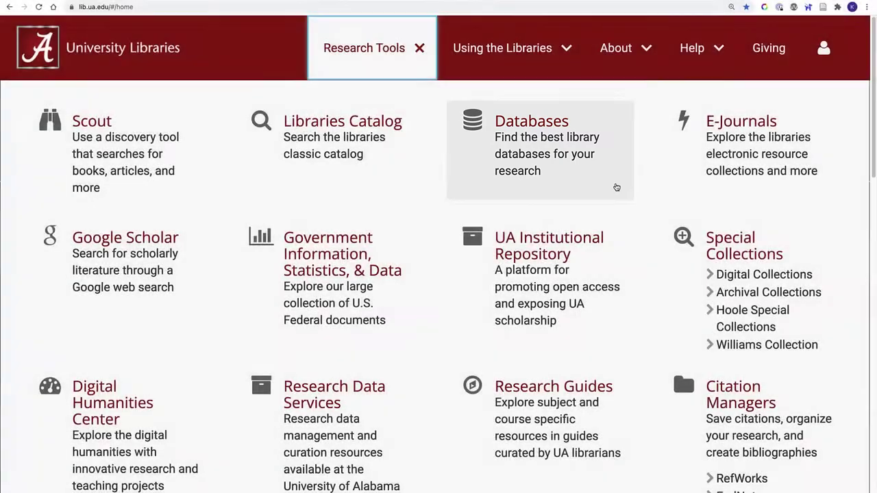
Step: Open the A-Z Databases list and search it for journals, news and statistics
click(615, 187)
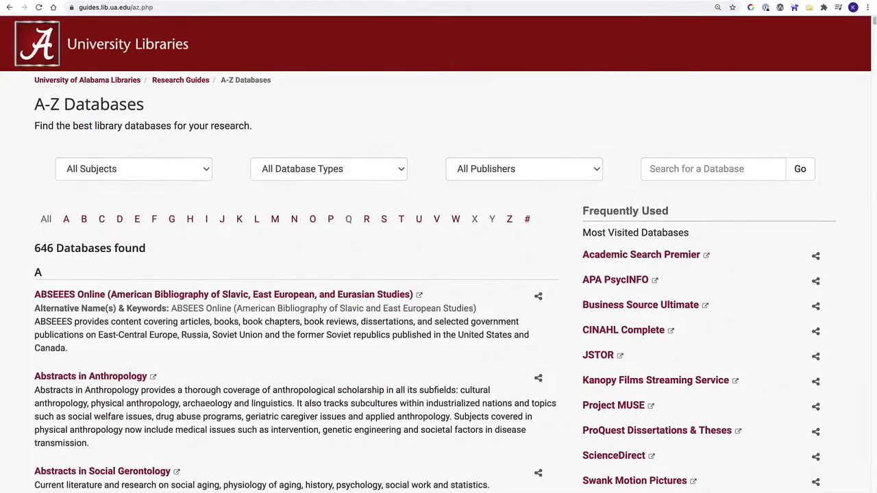
click(712, 168)
text(journals)
key(Return)
text(news)
key(Return)
text(statistics)
key(Return)
Step: Search the databases for streaming video, economic, physics, art history, english and nursing
text(streaming video)
key(Return)
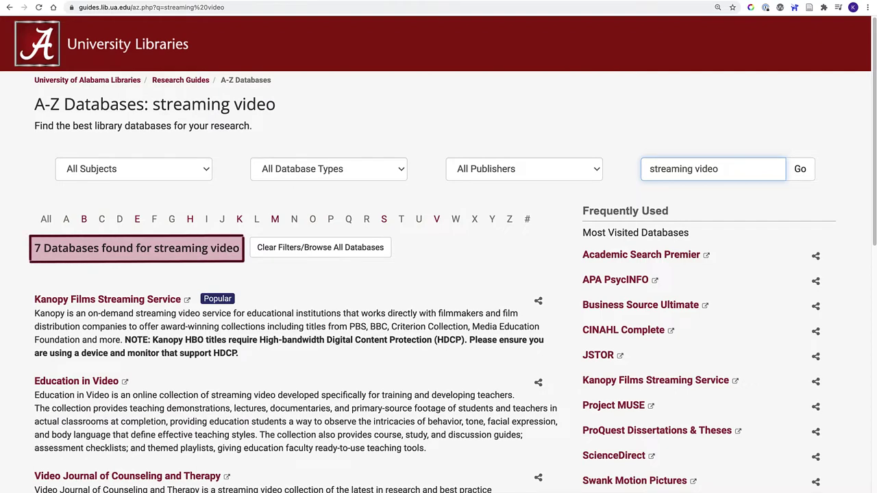
text(economi)
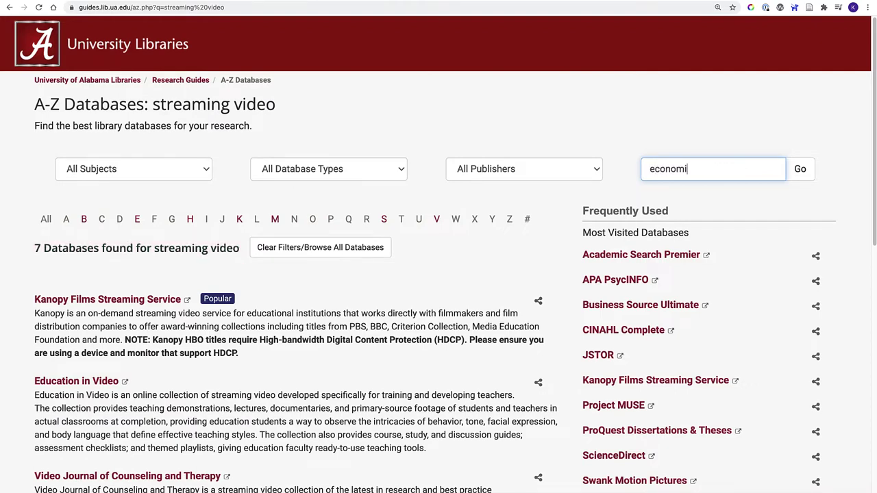
text(c)
key(Return)
text(physic)
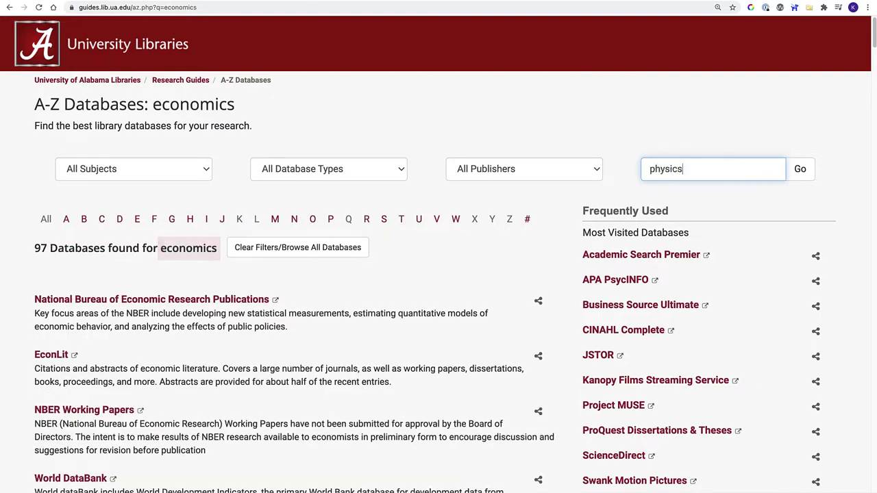
text(s)
key(Return)
text(art history)
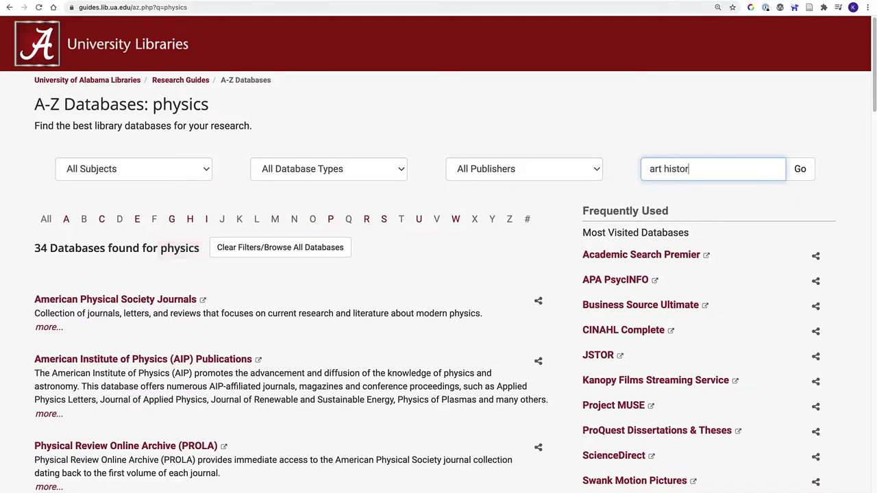
key(Return)
text(english)
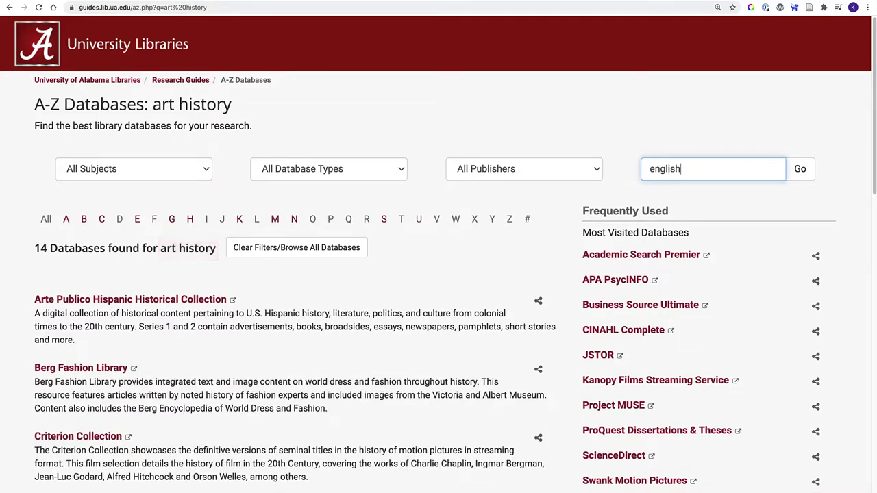
key(Return)
text(nursing)
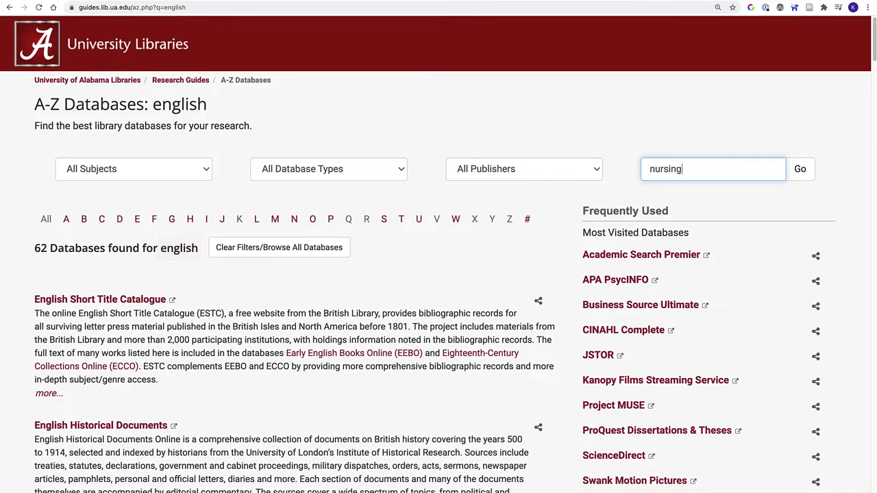
key(Return)
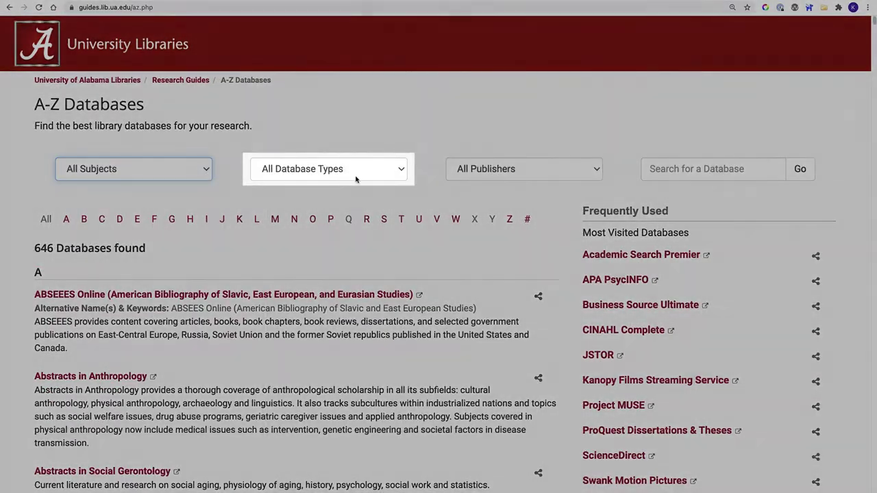
Step: Search the A-Z Databases for 'African American studies' and scroll the 51 matches
click(402, 176)
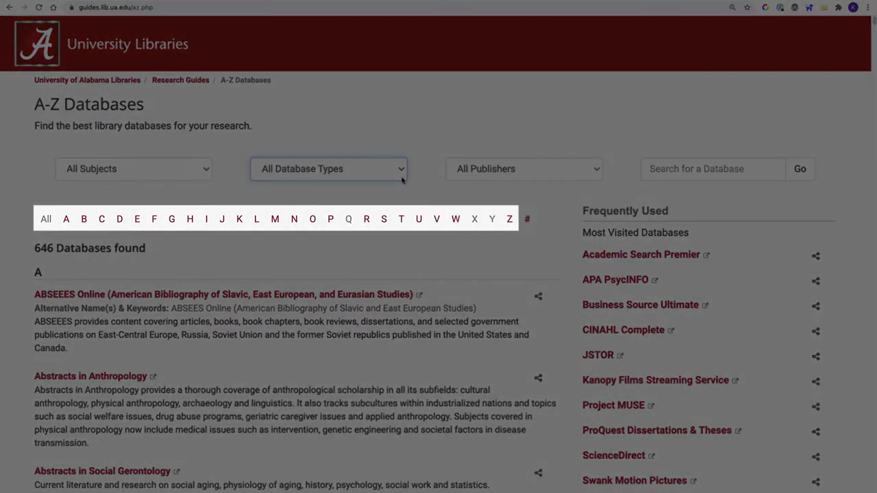
text(African American studies)
key(Tab)
key(Return)
scroll(846, 192, down, 2)
scroll(846, 191, down, 5)
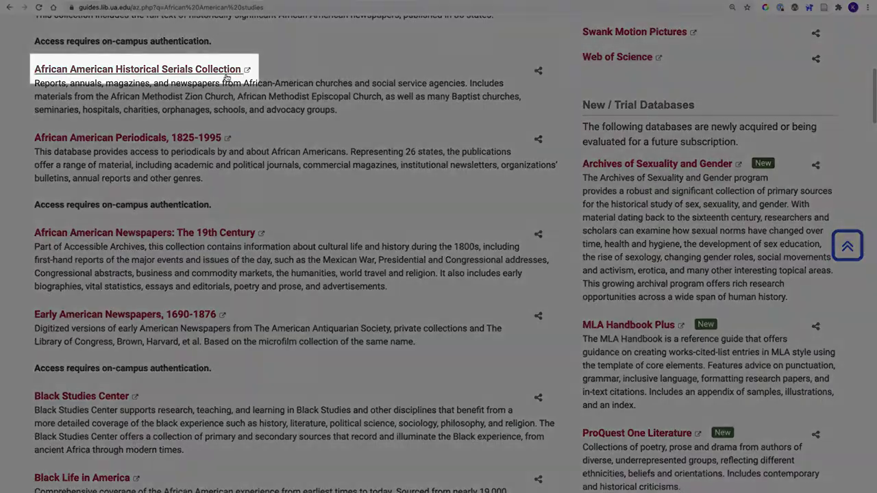
Step: Open the African American Historical Serials Collection in EBSCOhost's Advanced Search
click(223, 70)
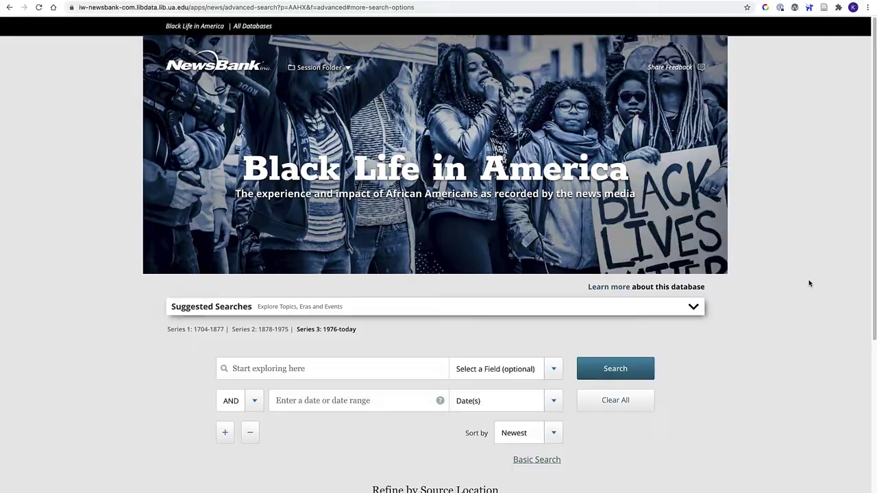
Step: Search NewsBank for 'Gees Bend quilts' in All Text with AND, getting 343 results
scroll(808, 283, down, 5)
scroll(808, 283, down, 2)
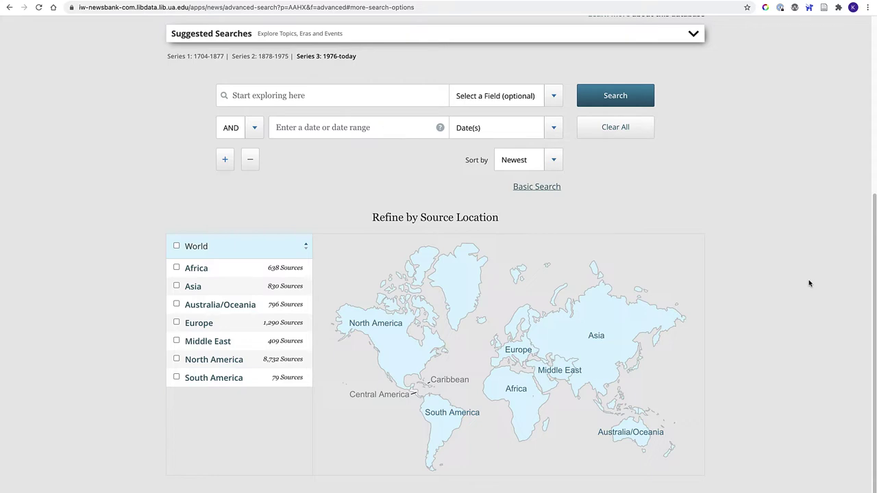
click(332, 100)
text(Gees Bend quilts)
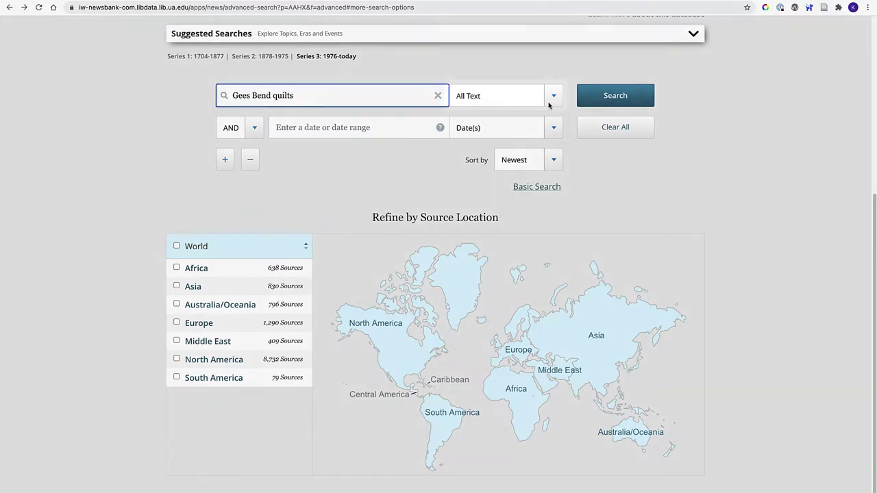
click(558, 104)
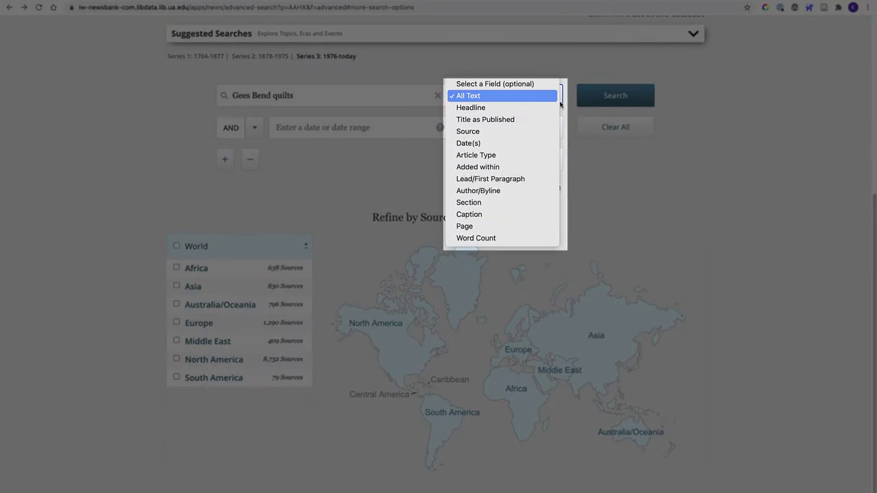
click(560, 93)
click(259, 121)
click(231, 127)
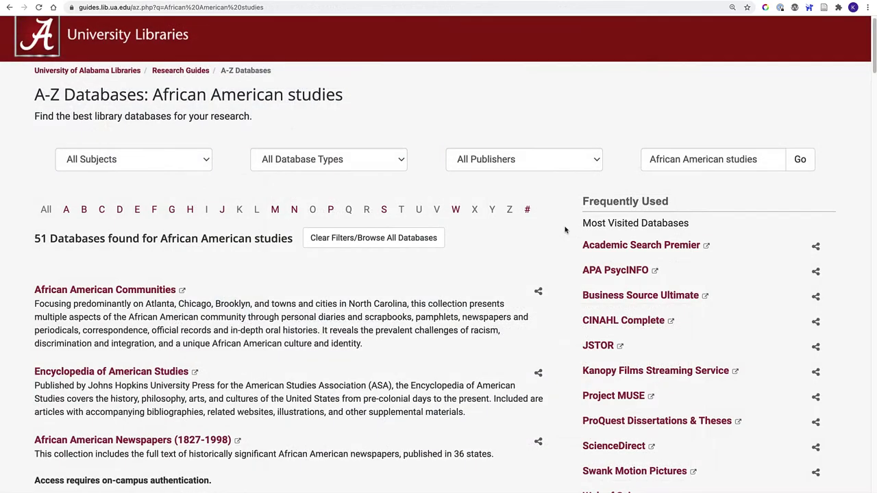
Step: Scroll through the African American studies database results
scroll(565, 230, down, 3)
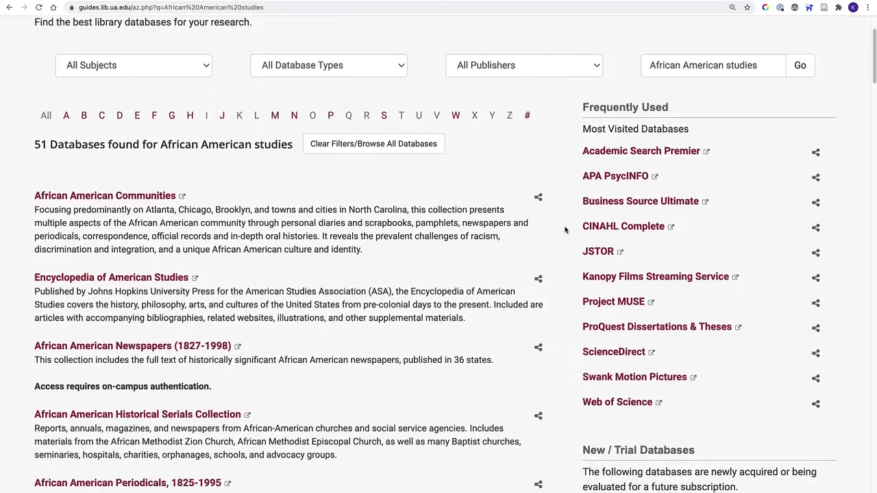
scroll(565, 230, down, 1)
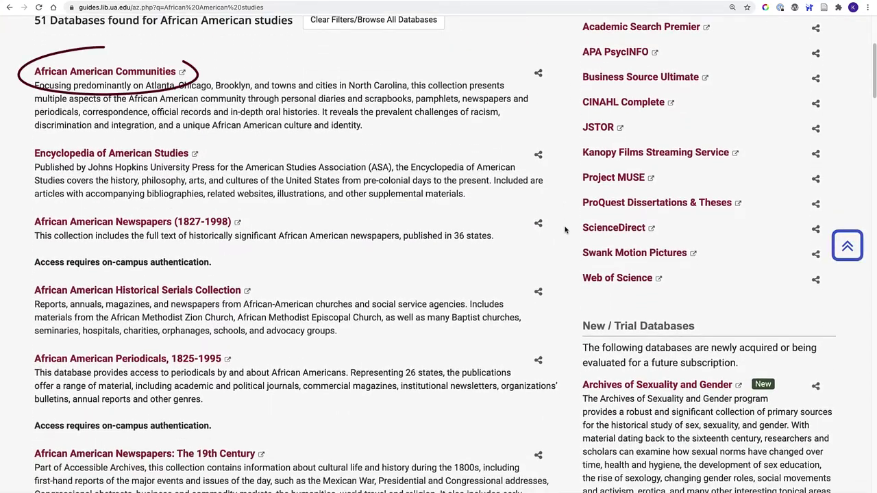
scroll(565, 229, down, 10)
scroll(565, 230, down, 6)
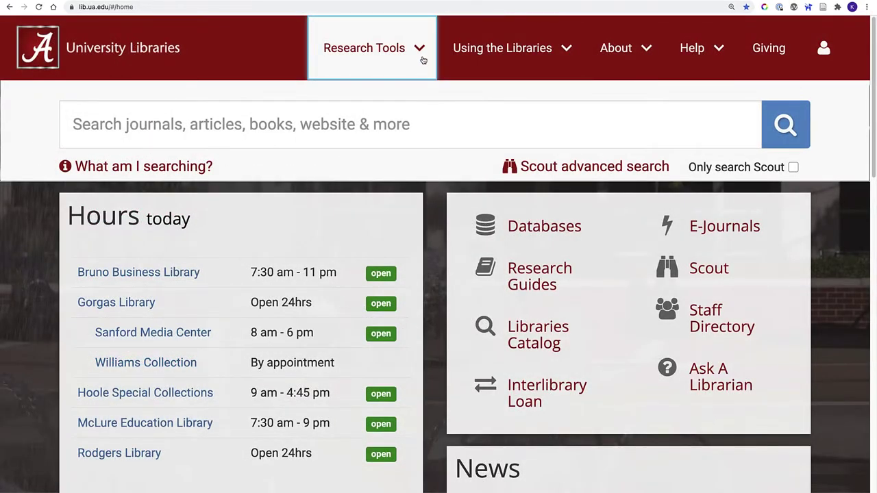
Step: Search E-Journals publications for 'Border Crossings', returning 60 results
click(421, 59)
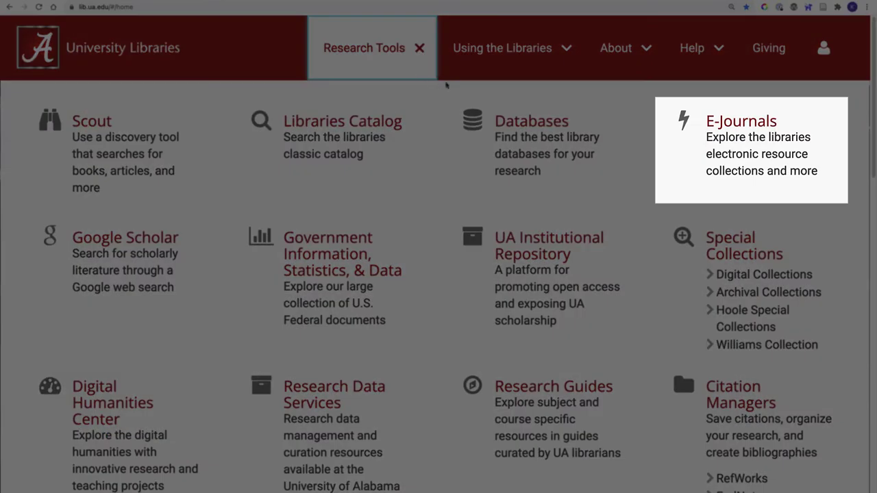
click(738, 174)
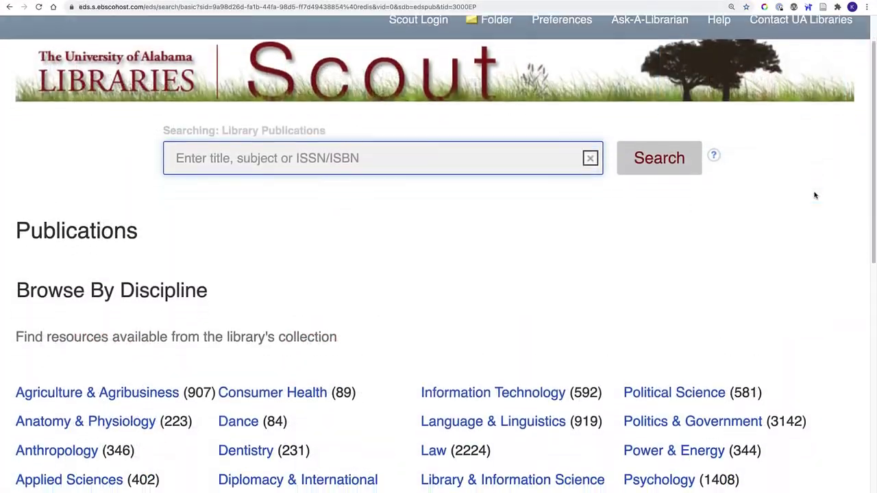
scroll(815, 194, down, 3)
scroll(815, 195, down, 5)
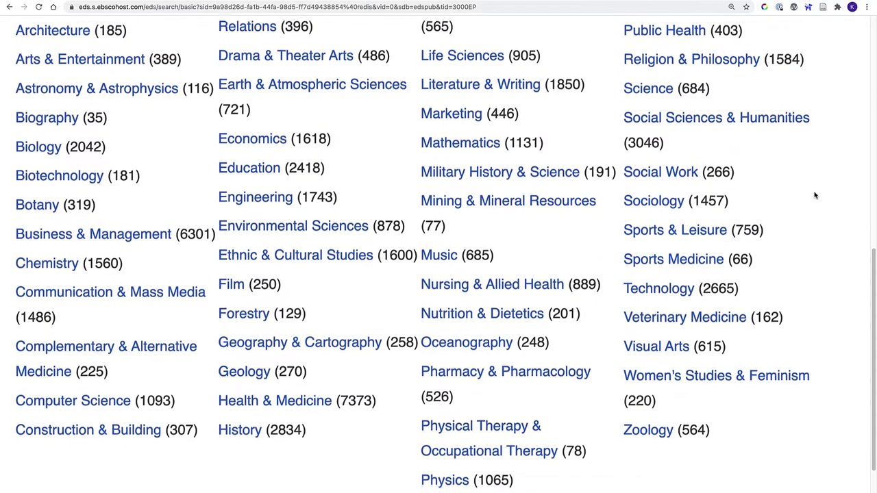
scroll(815, 195, up, 10)
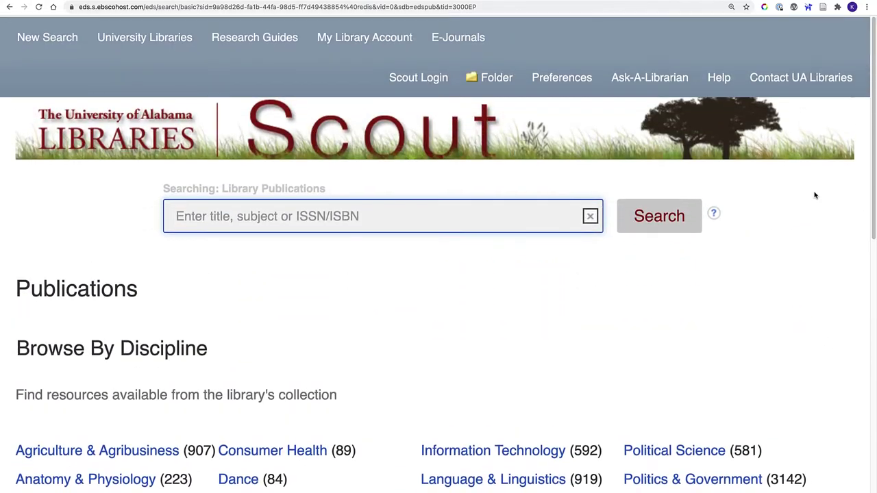
text(Bo)
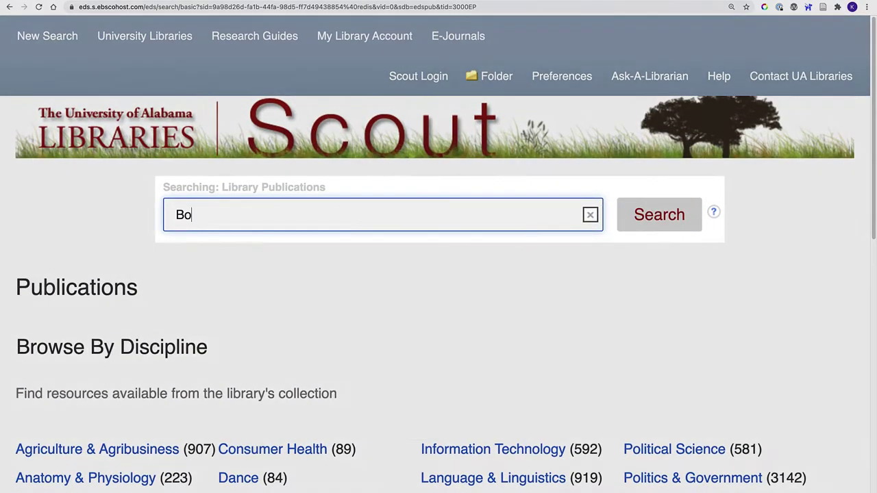
text(rder C)
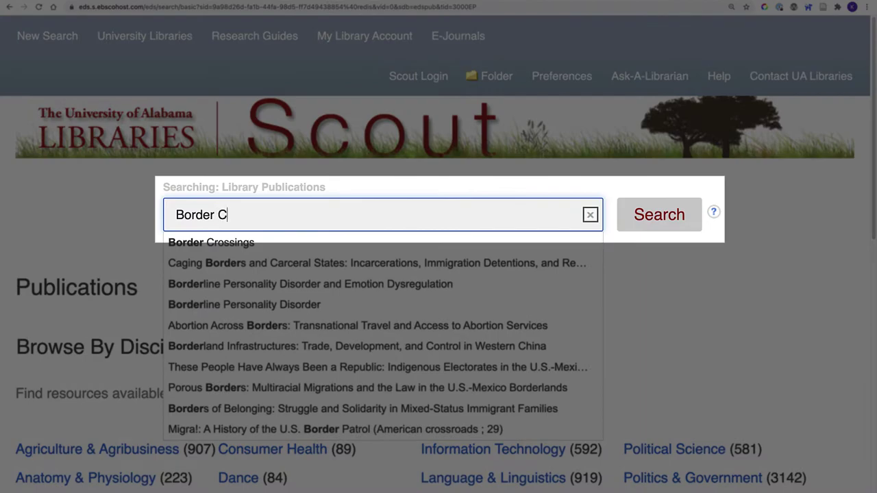
text(rossings)
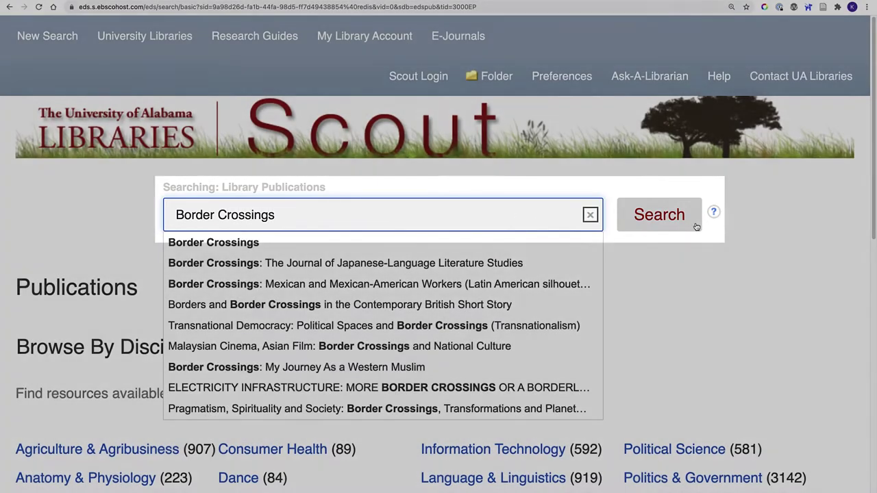
click(692, 224)
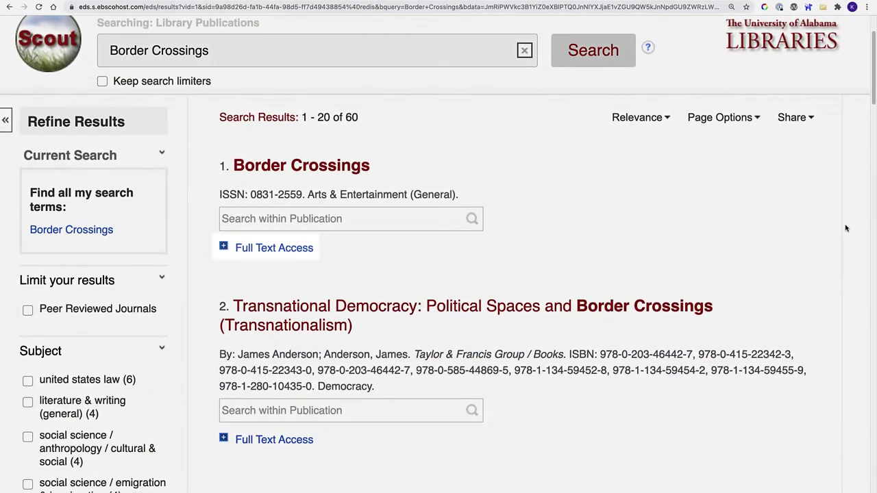
scroll(308, 267, down, 1)
Step: In Art & Architecture Complete, open the Border Crossings 2018 Vol. 37 Issue 2 article 'Taking Back the Territory' PDF
click(257, 250)
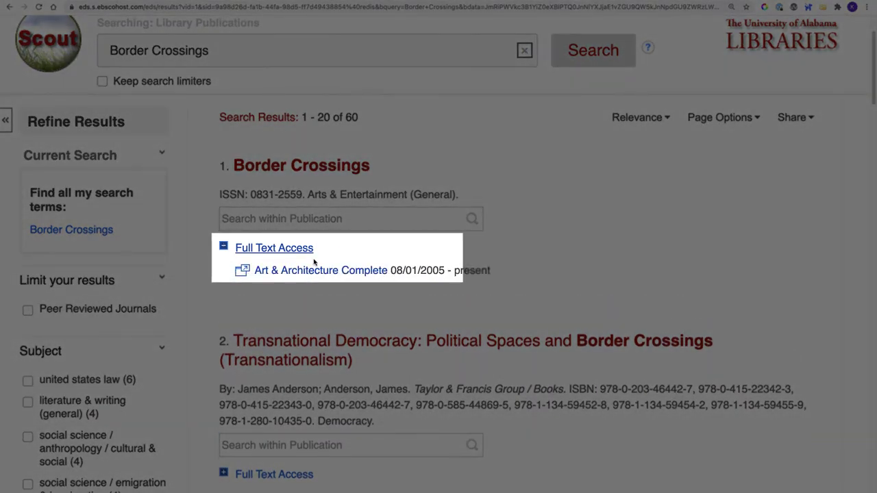
click(380, 271)
scroll(748, 198, down, 4)
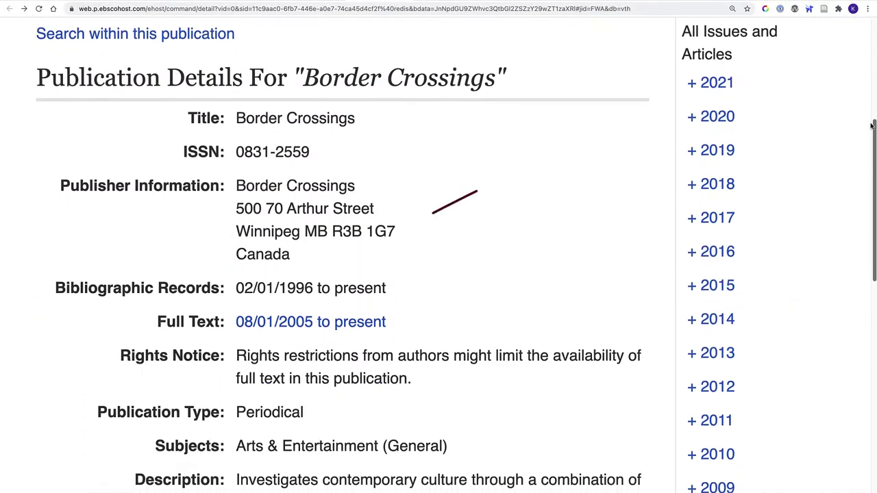
click(717, 184)
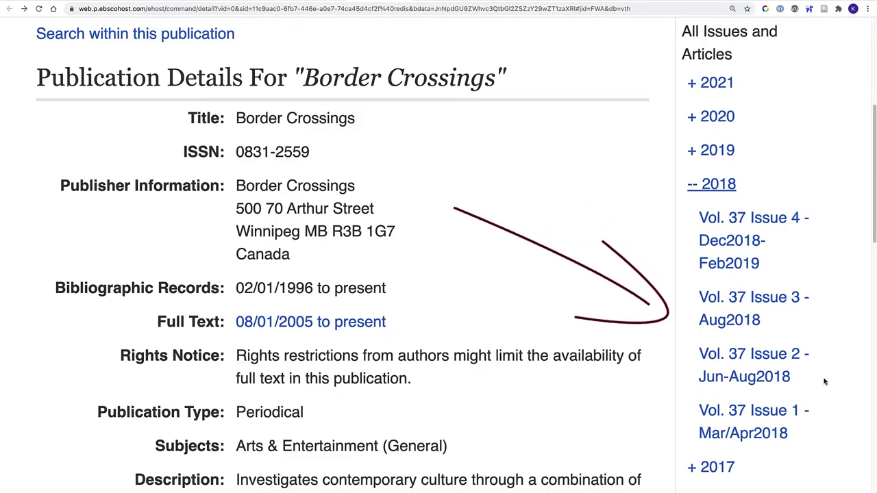
click(787, 373)
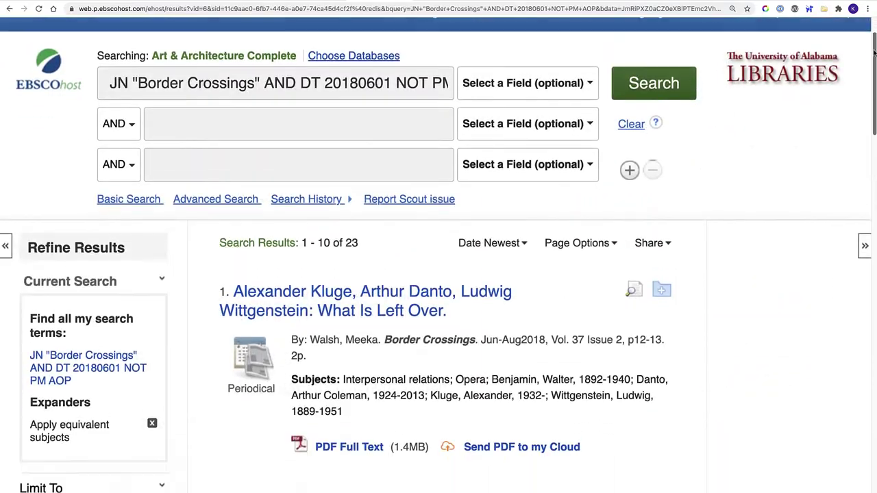
drag(874, 53, 868, 146)
click(370, 135)
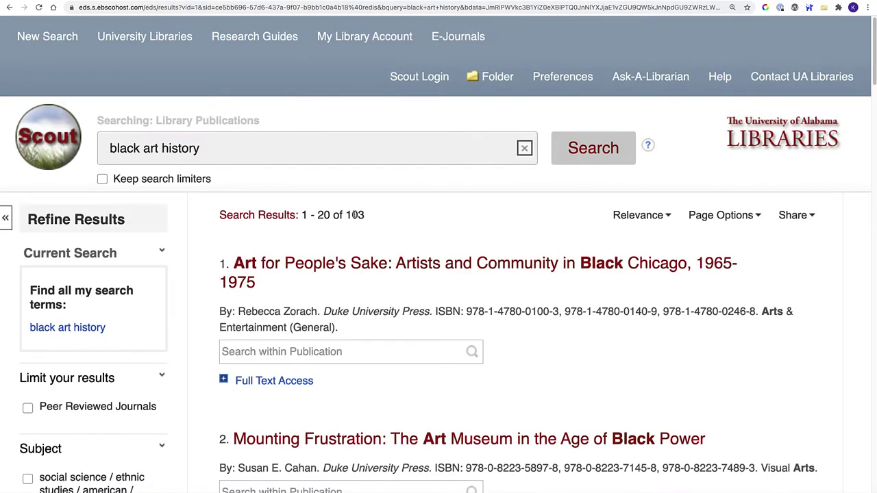
Step: Limit Scout's 'black art history' results to the Books resource type, leaving 101 results
scroll(206, 236, down, 5)
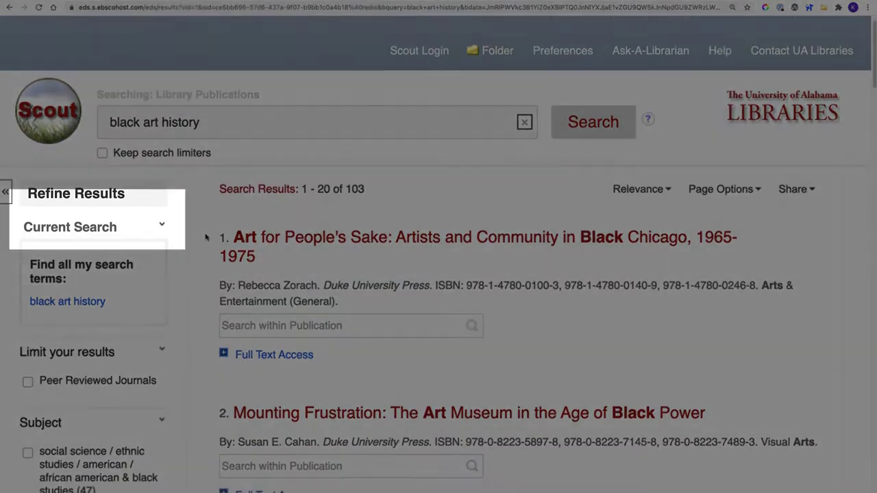
scroll(206, 236, down, 3)
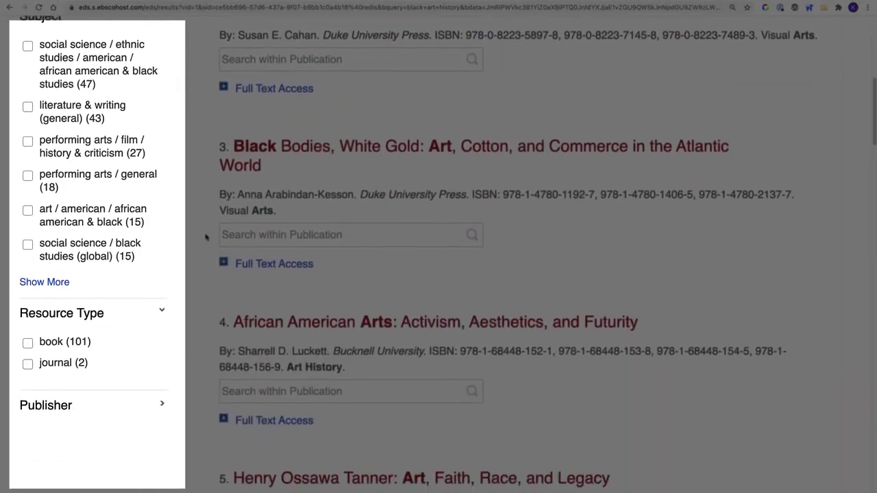
click(28, 329)
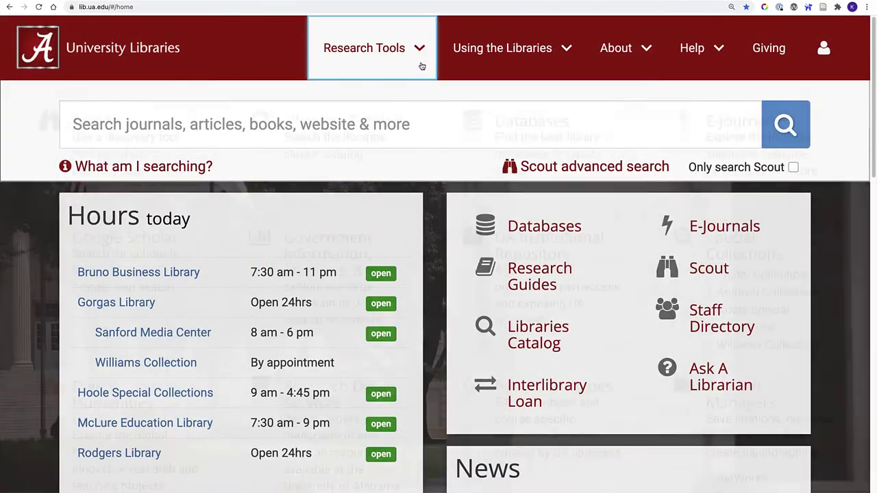
Step: Run a Libraries Catalog title search for 'Some Other Blues' to show the Amiri Baraka essay collection record
click(421, 65)
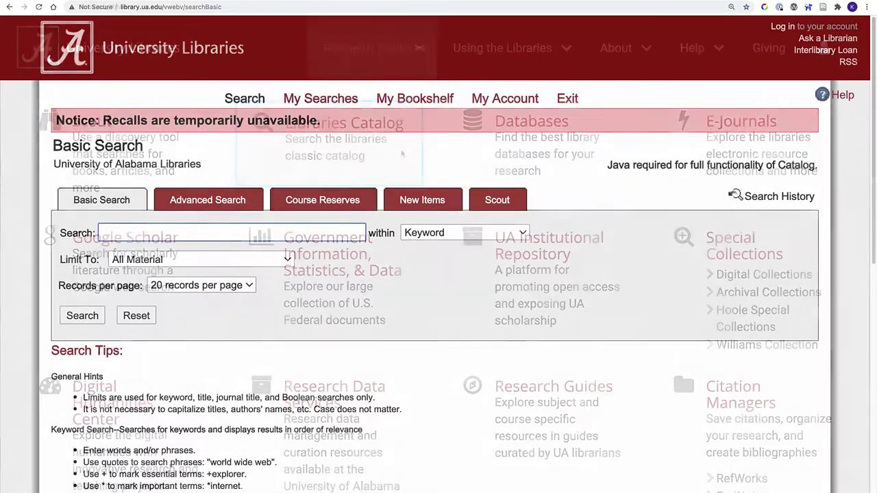
text(Some Other Blues)
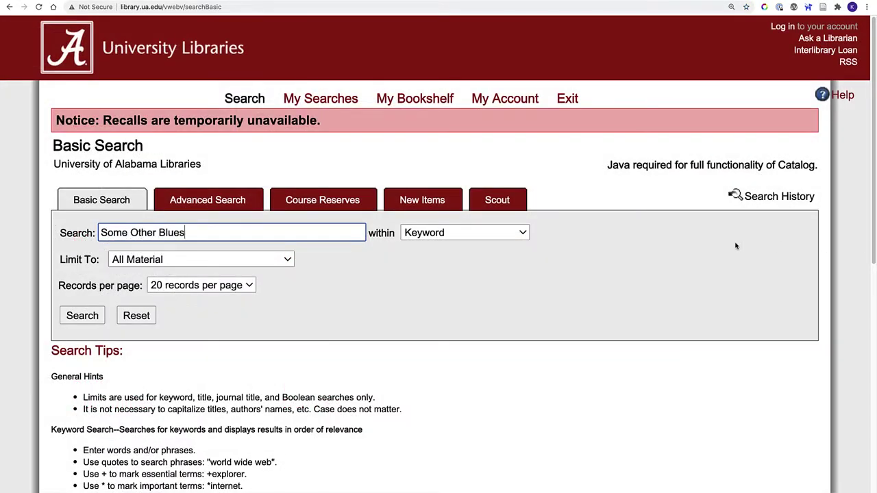
click(524, 234)
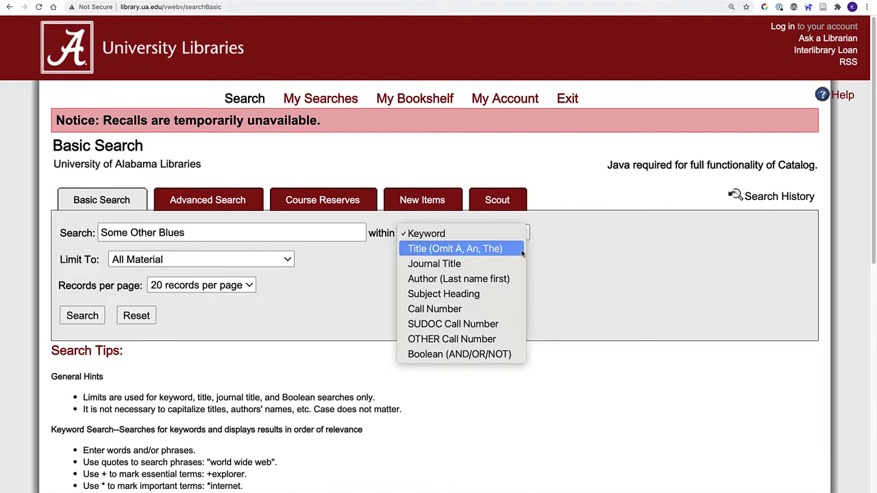
click(521, 249)
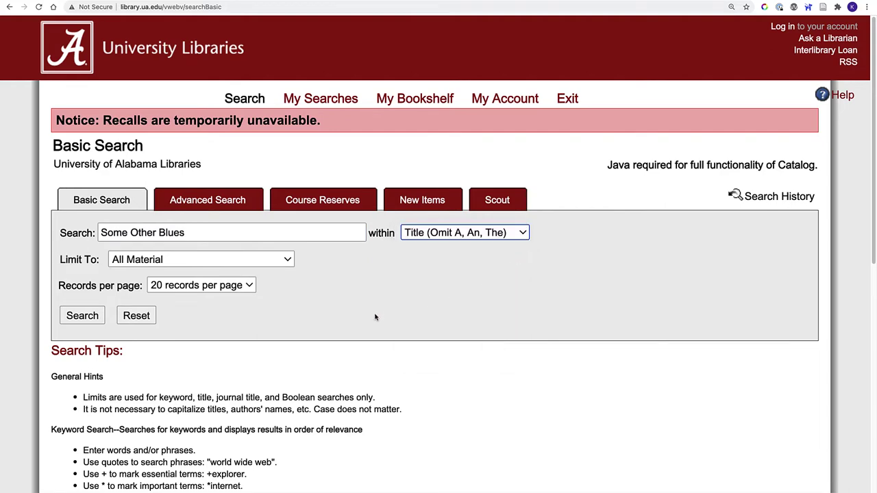
click(100, 317)
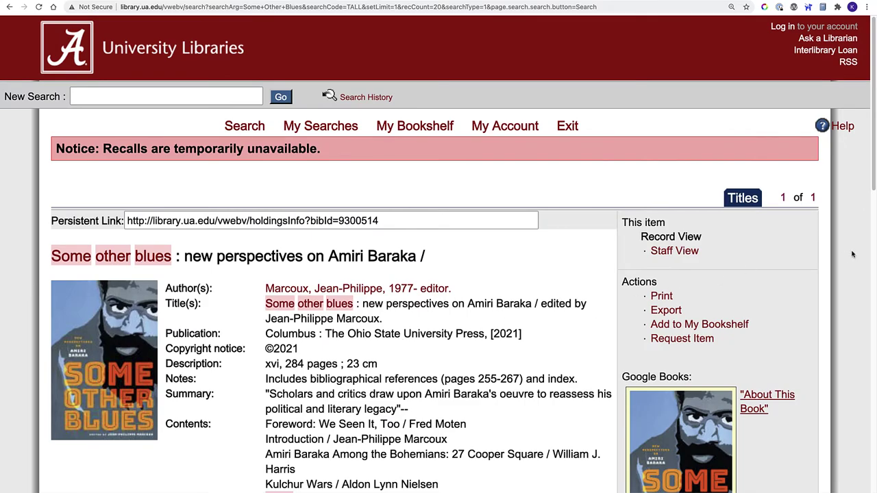
Step: Follow the record's subject link African Americans--Intellectual life--20th century to list its 161 titles
scroll(852, 255, down, 5)
scroll(852, 254, down, 8)
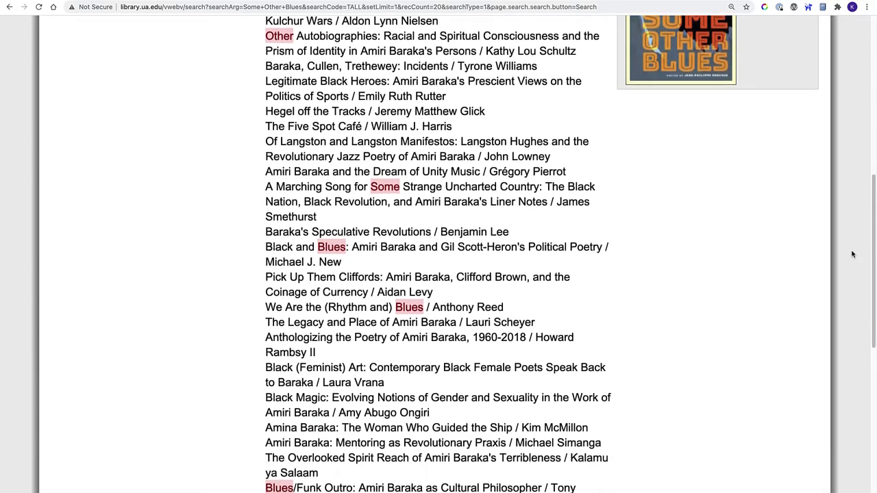
scroll(852, 254, down, 11)
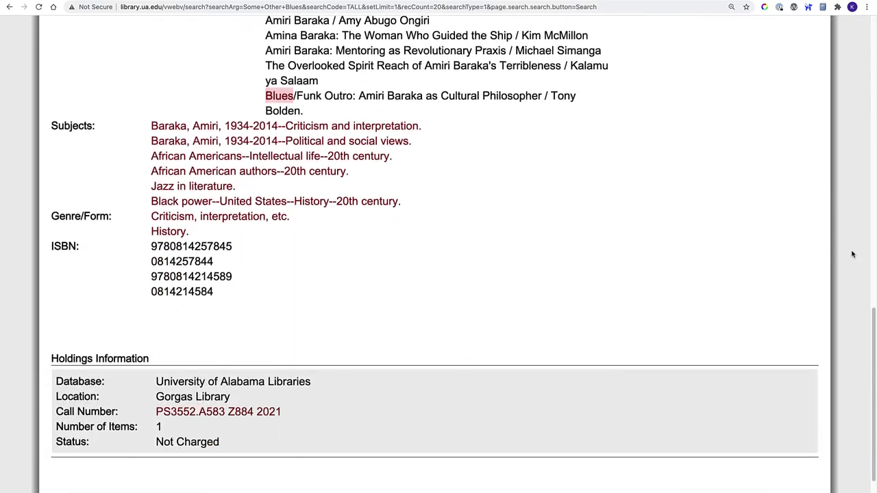
scroll(852, 254, down, 3)
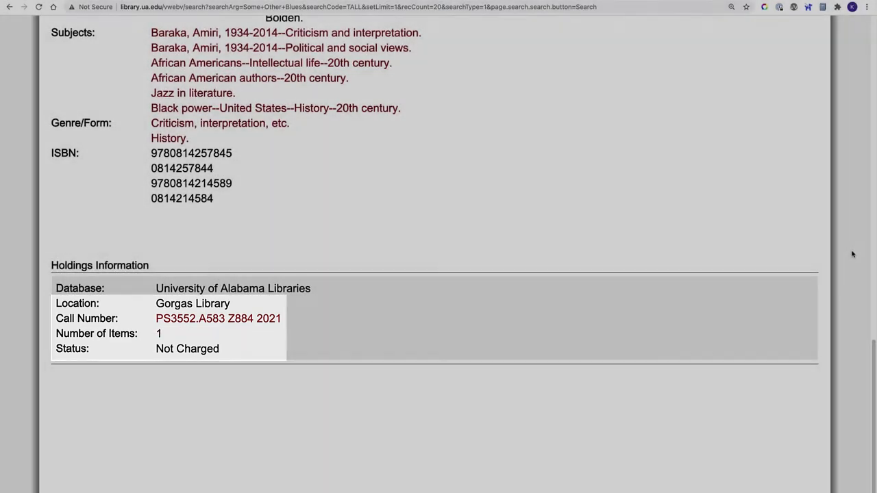
scroll(852, 254, up, 1)
scroll(852, 254, up, 10)
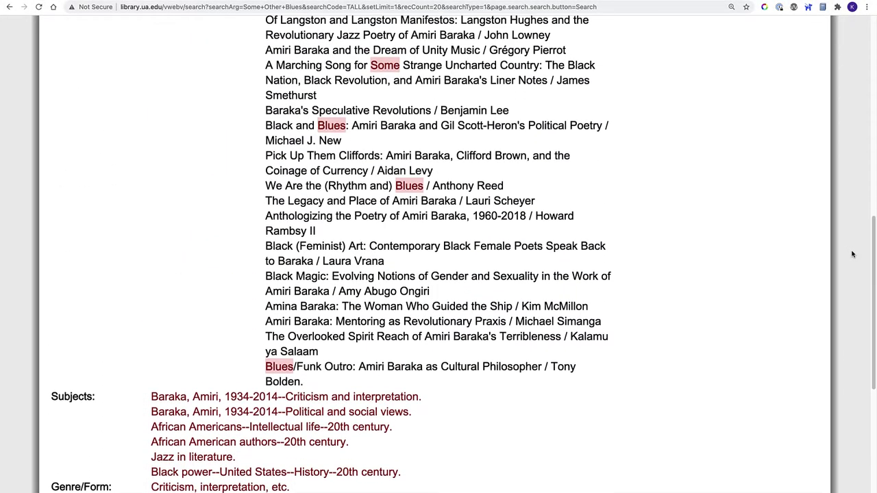
scroll(852, 254, up, 5)
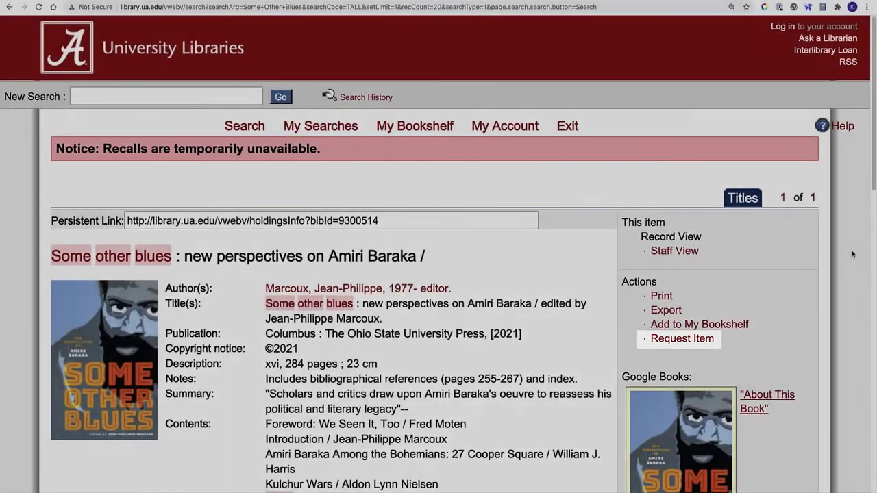
scroll(852, 254, down, 5)
scroll(852, 254, down, 5)
click(383, 275)
scroll(695, 337, down, 4)
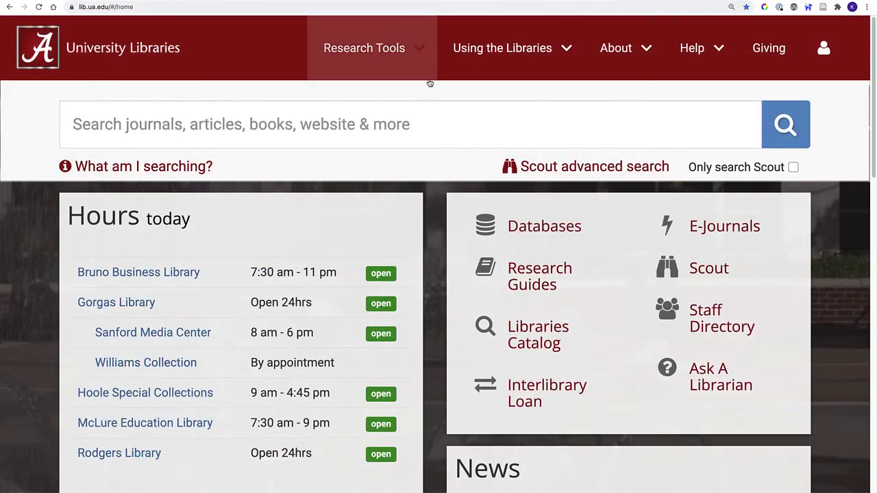
Step: From the library's Research Tools, search Google Scholar for 'Afro-Surrealism'
click(427, 68)
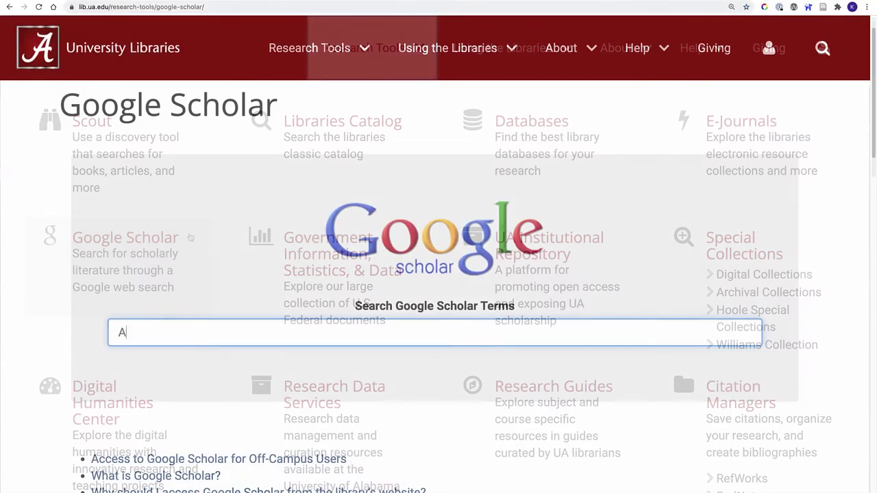
text(fro-Surrealism)
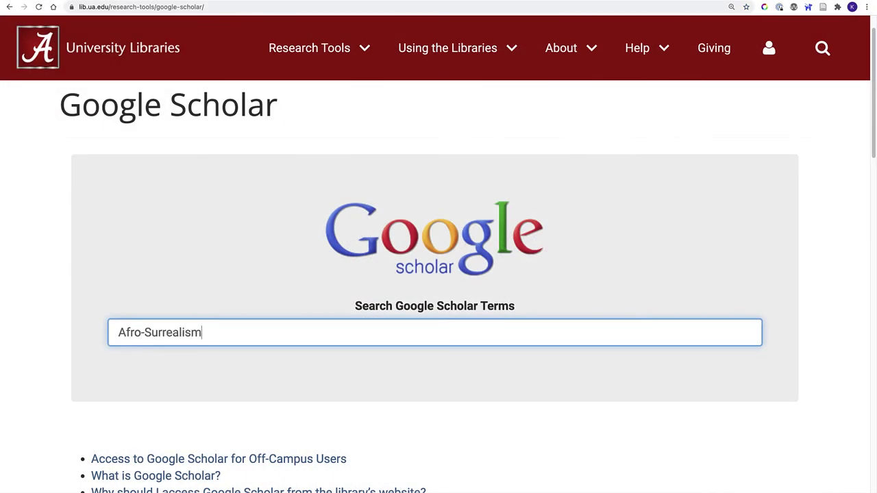
key(Return)
scroll(829, 211, down, 5)
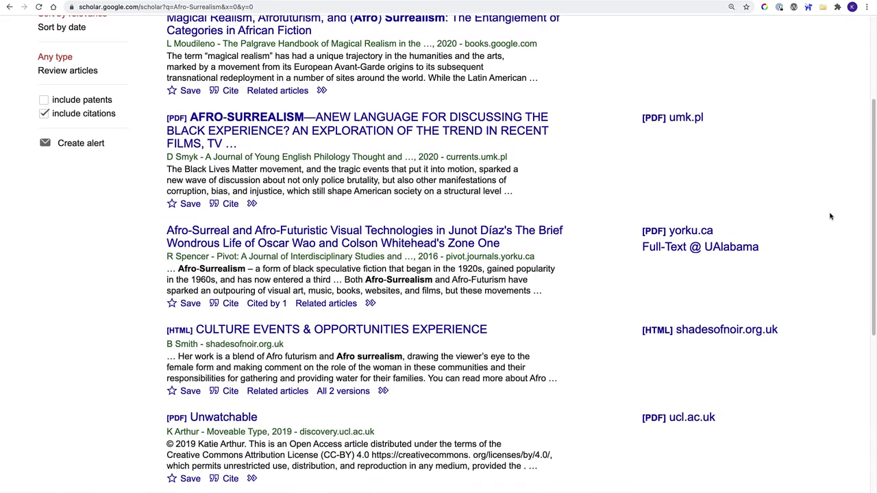